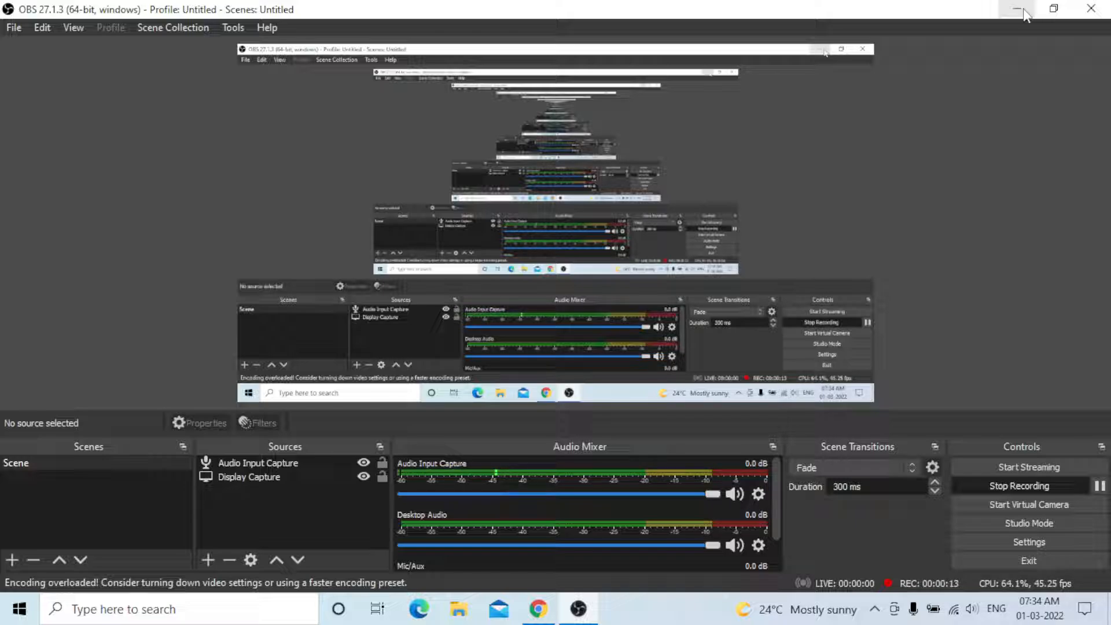
Clear the recorder window away and open the concurrency21 text file from the desktop in a maximized window
left_click(1022, 12)
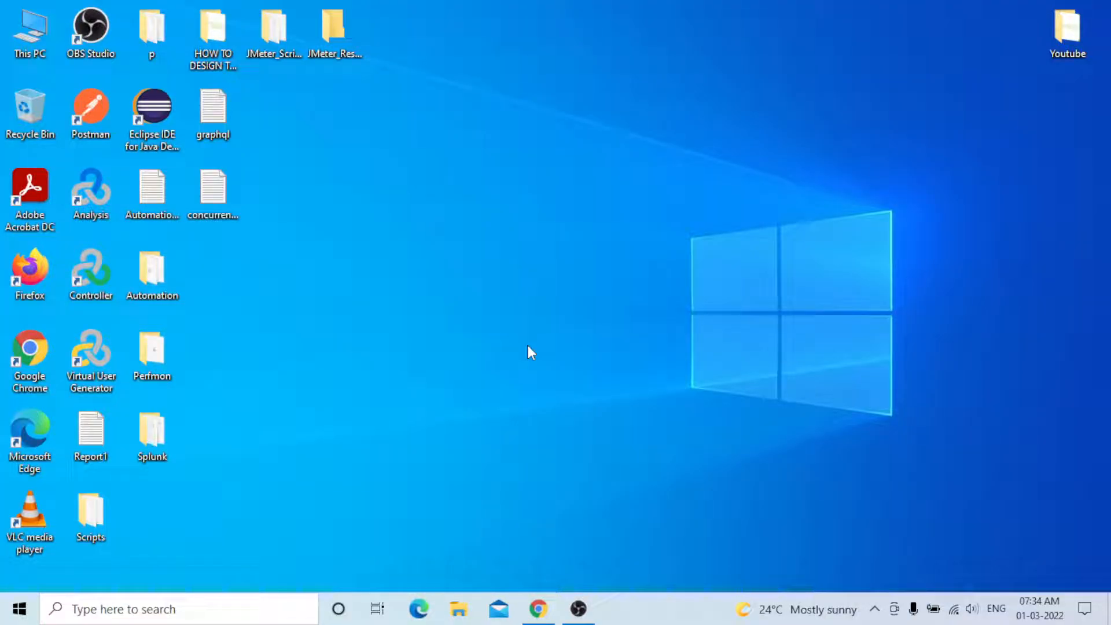
double_click(214, 194)
left_click(937, 55)
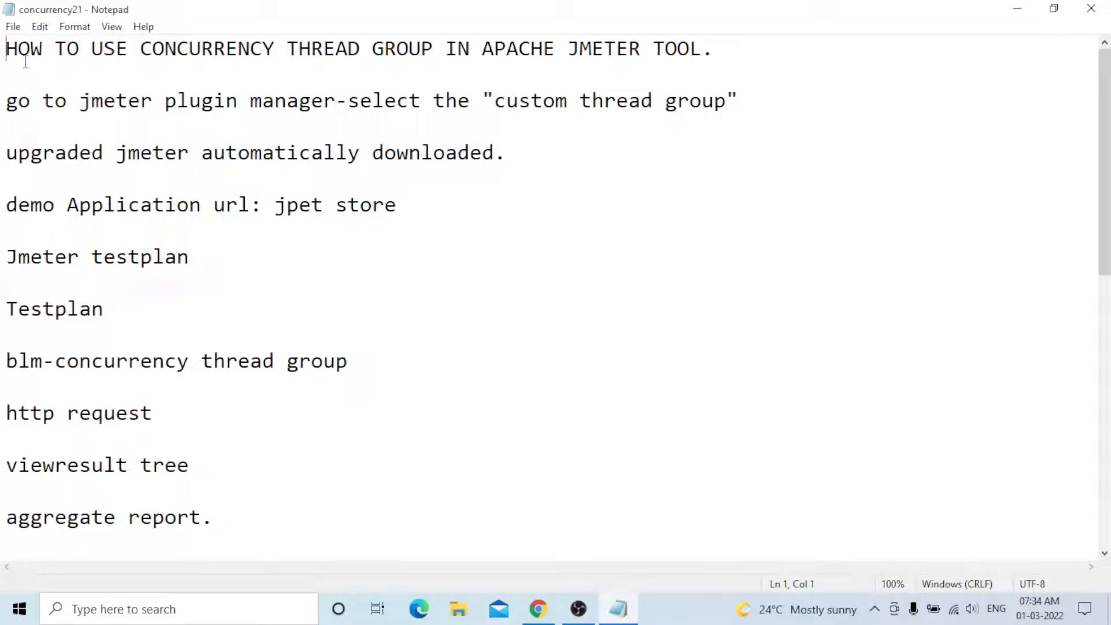
Highlight the notes' heading, especially the words "CONCURRENCY THREAD GROUP", while reading it
left_click_drag(7, 49, 314, 53)
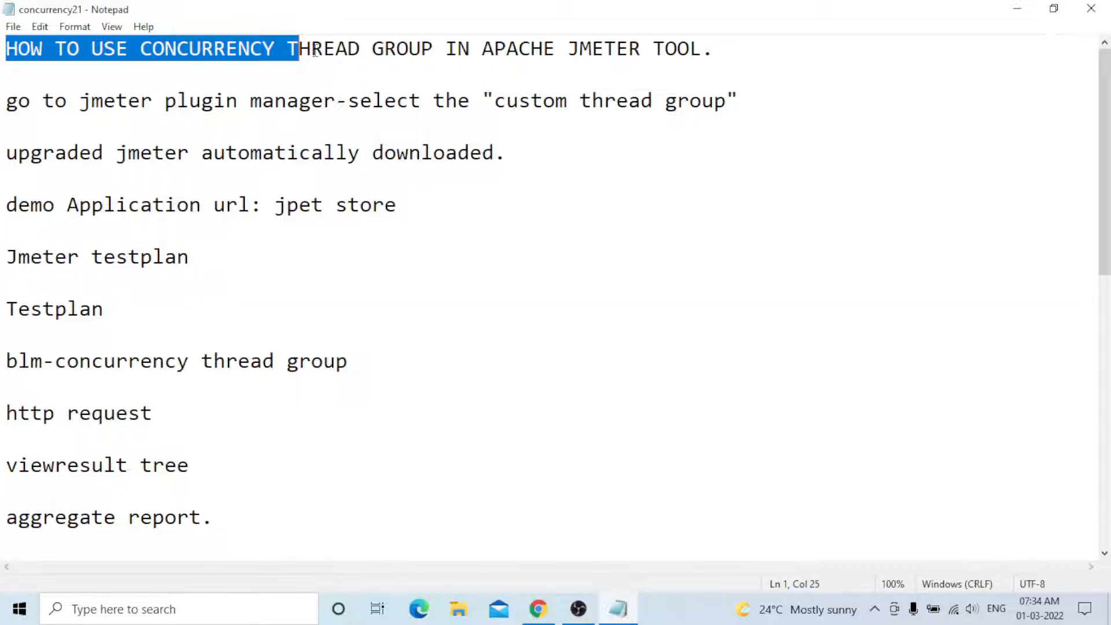
left_click_drag(506, 49, 519, 50)
left_click(142, 50)
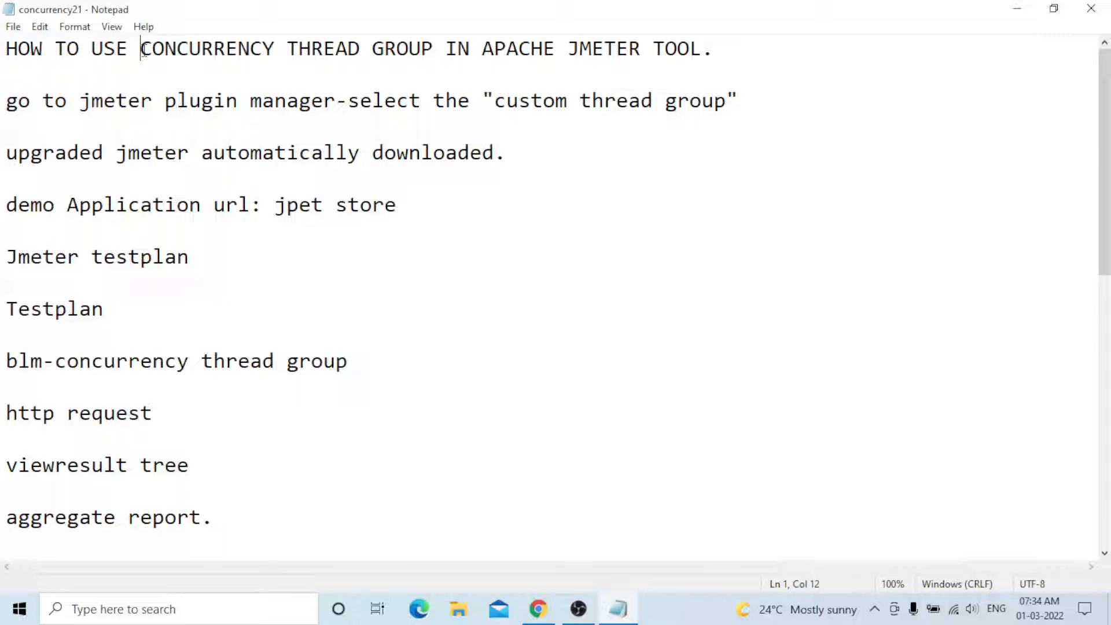
left_click_drag(143, 50, 401, 47)
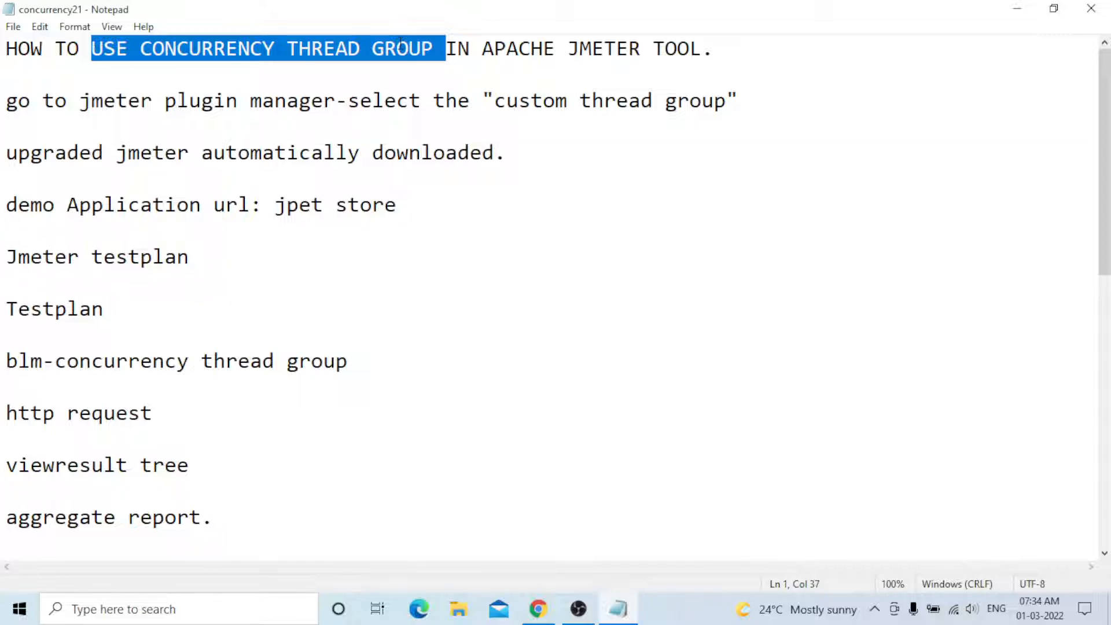
left_click(145, 58)
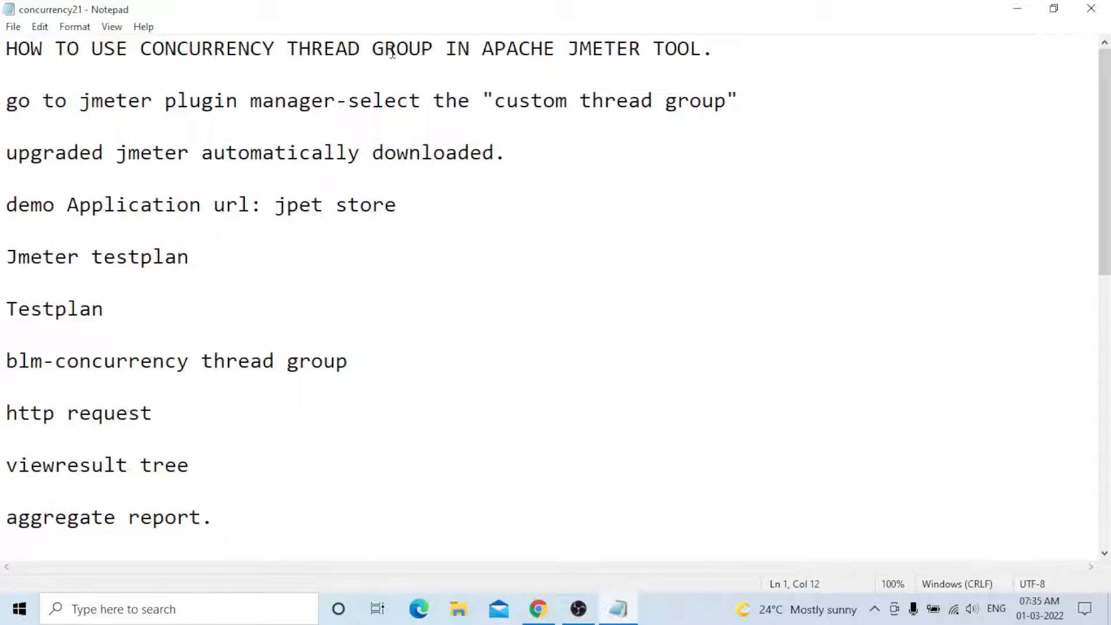
left_click_drag(434, 50, 141, 49)
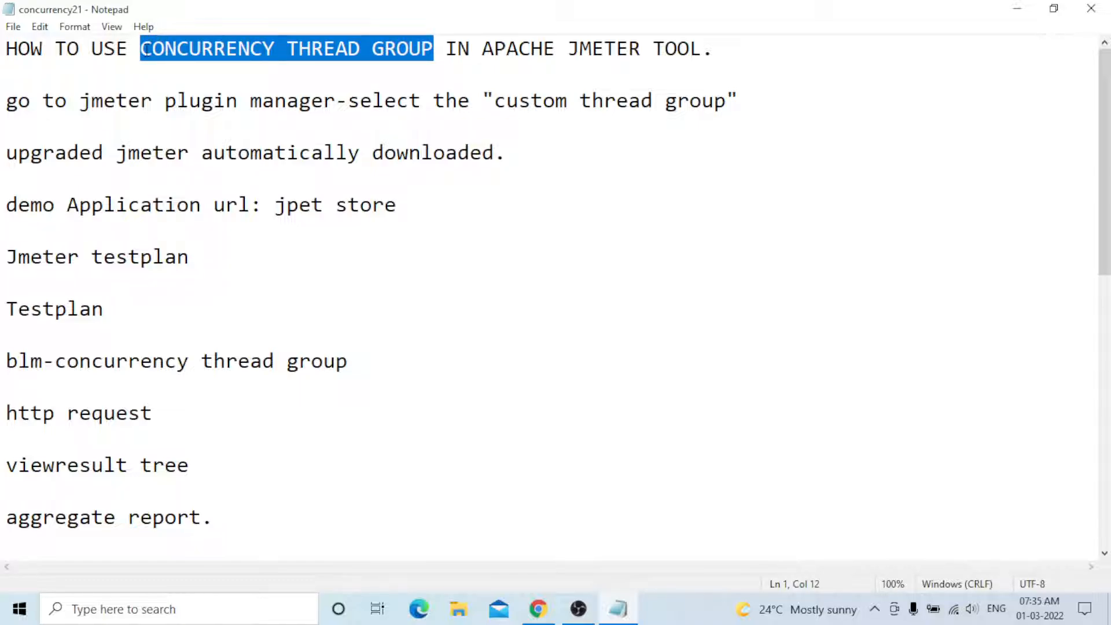
Add the version number 5.4.1 after "APACHE JMETER TOOL" in the heading, replacing the closing period
left_click(706, 49)
type("5")
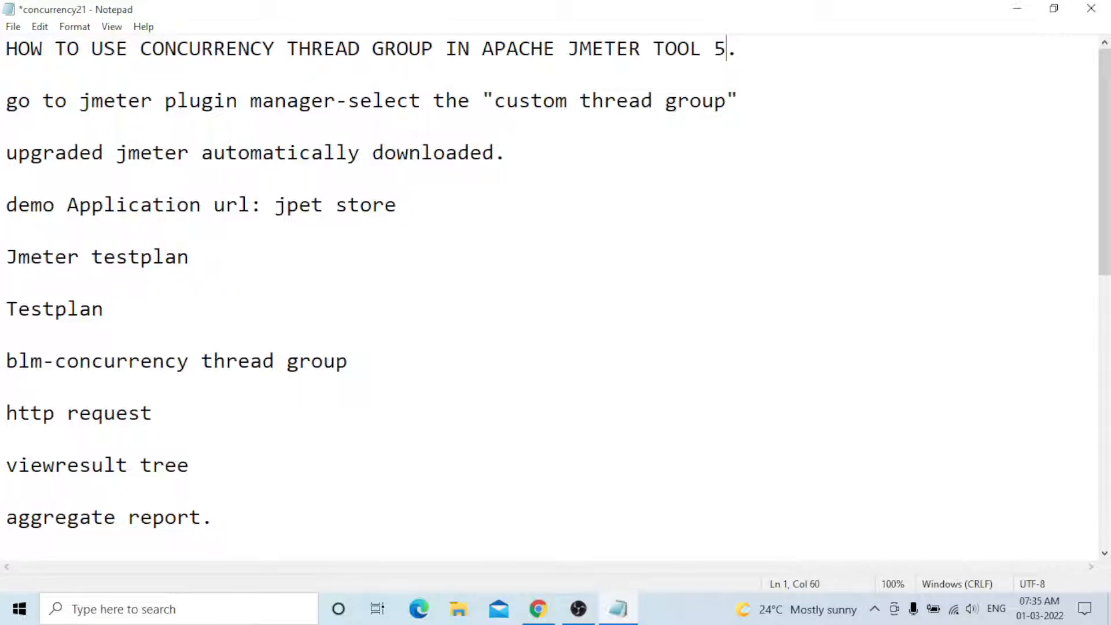
type(".4.1")
Review the heading and the notes on the plugin manager, the custom thread group and the automatic JMeter upgrade, highlighting each phrase
left_click_drag(145, 51, 429, 30)
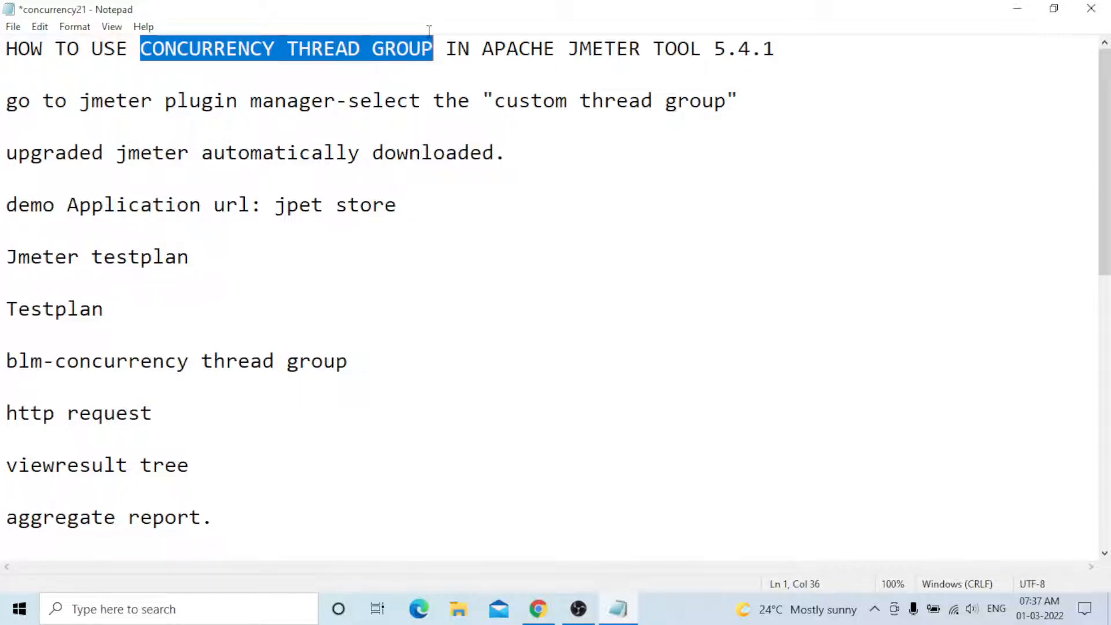
left_click(433, 51)
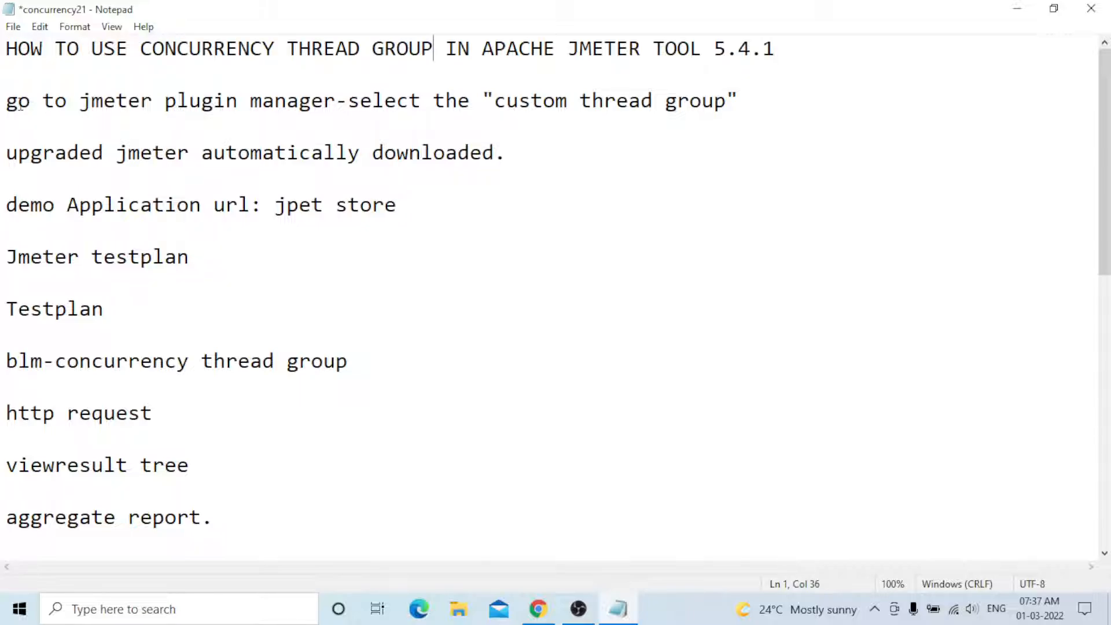
left_click_drag(19, 103, 336, 102)
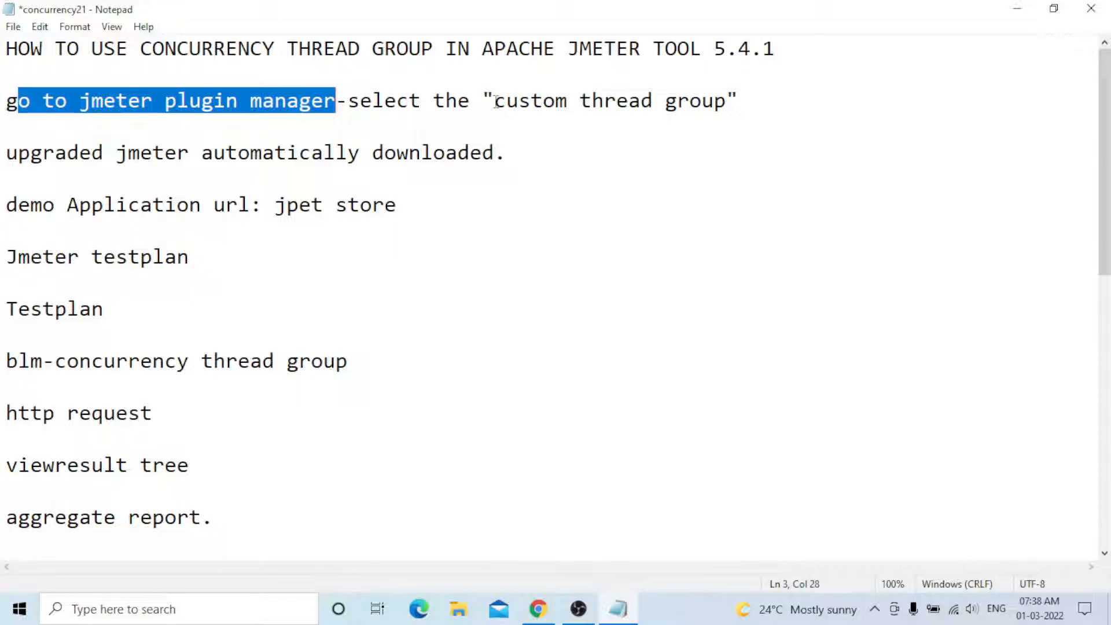
left_click_drag(495, 109, 727, 106)
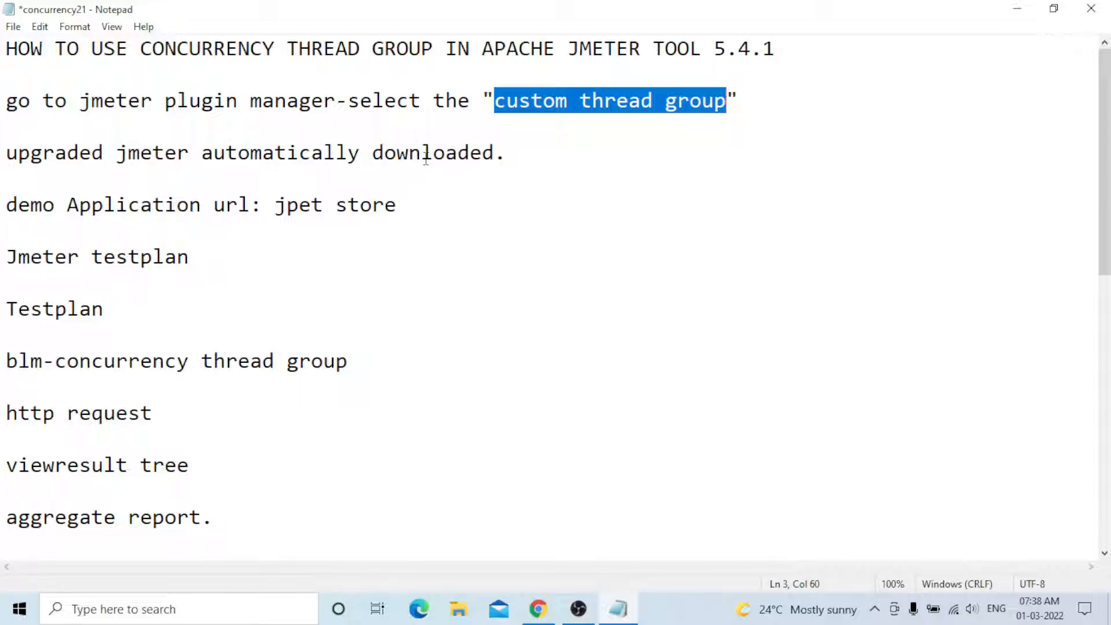
left_click_drag(18, 153, 508, 150)
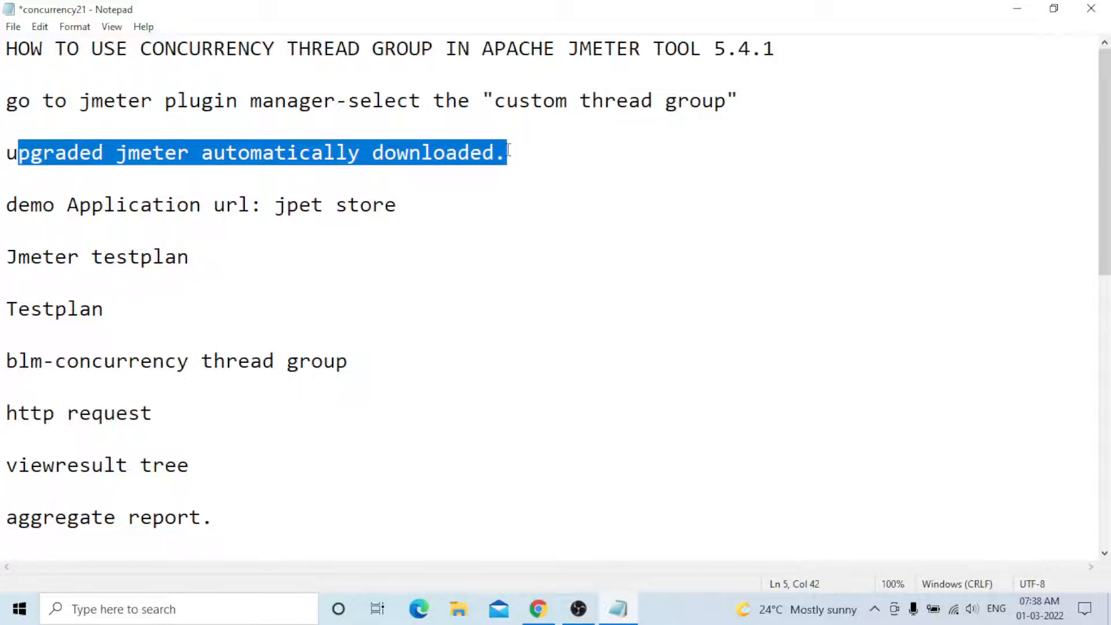
Insert two line breaks before the "demo Application url: jpet store" line to separate it from the notes above
left_click(520, 213)
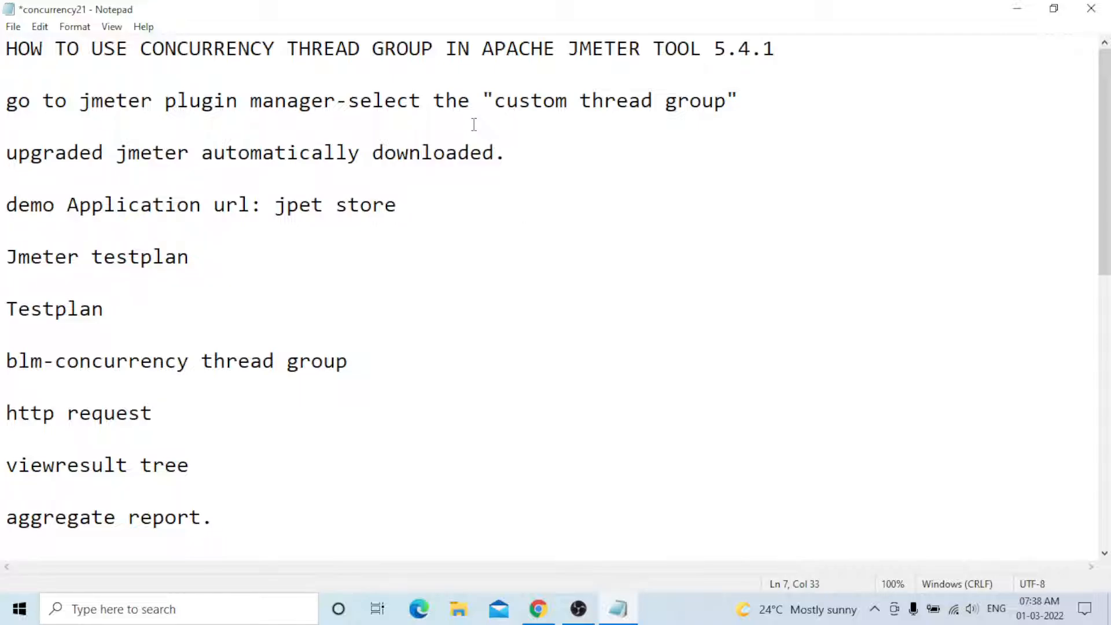
key("Home")
key("Return")
key("Return")
Read through the demo application and test plan notes, highlighting the "blm-concurrency thread group" line
left_click_drag(6, 257, 192, 257)
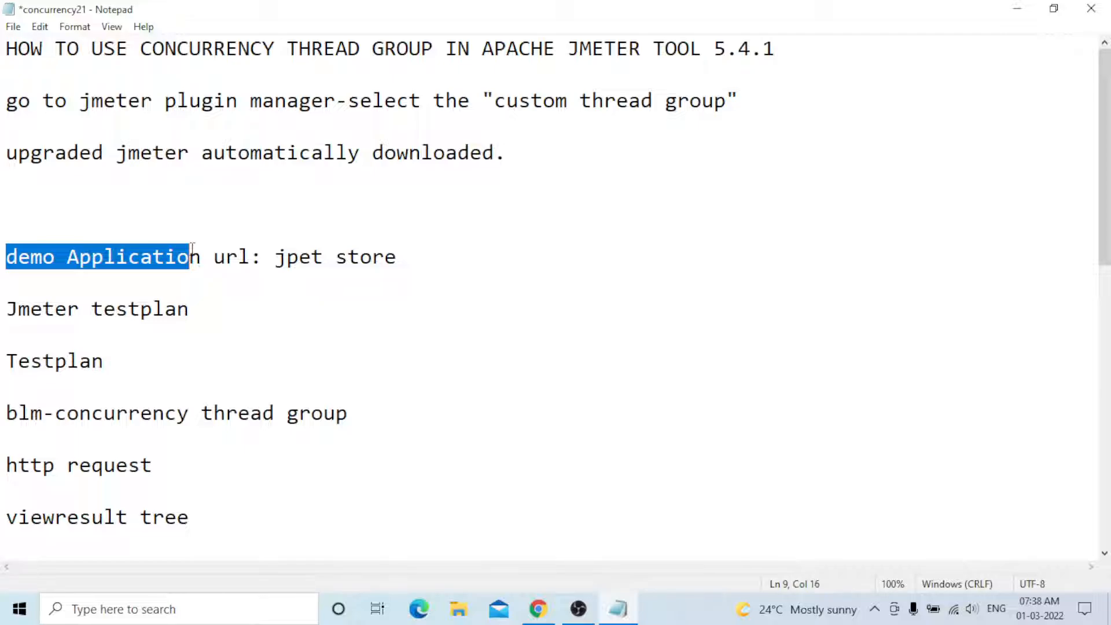
left_click_drag(192, 256, 250, 256)
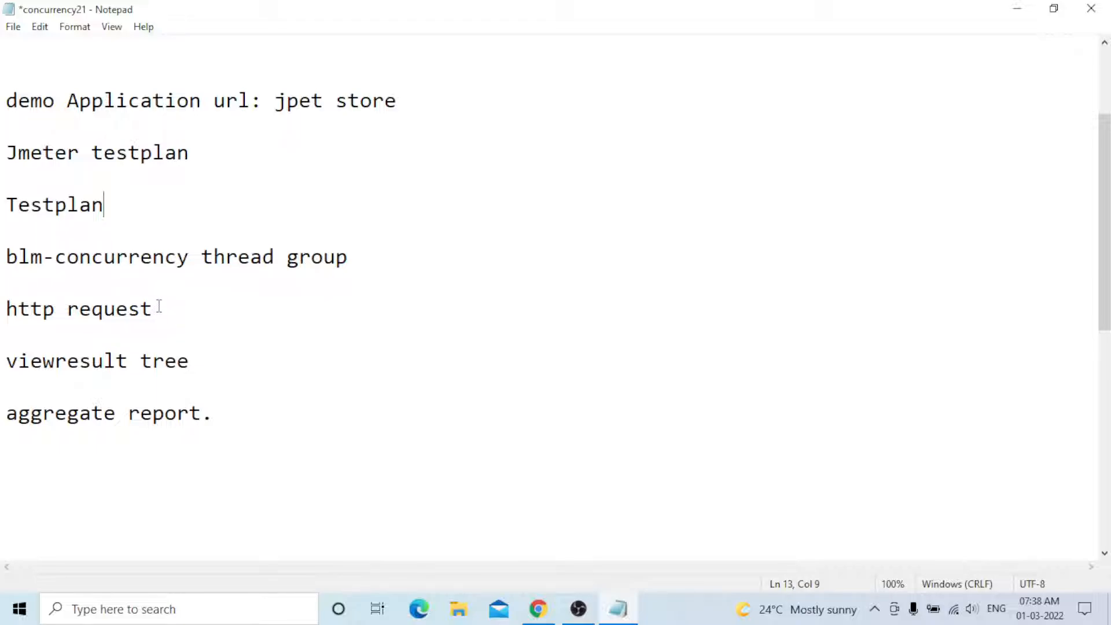
scroll(159, 306, "down", 1)
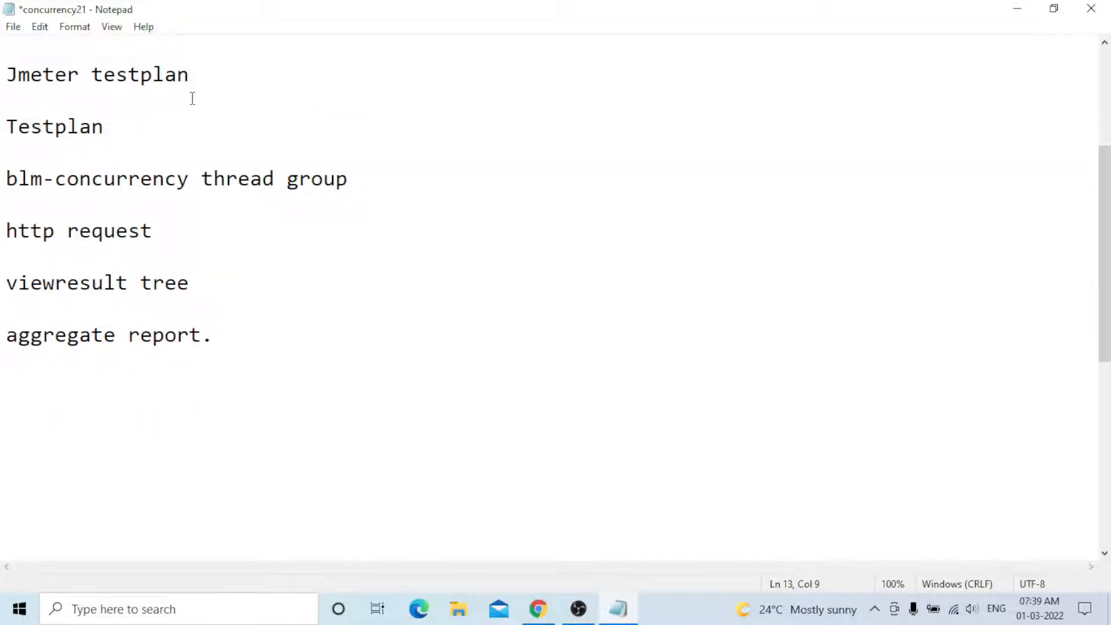
scroll(192, 99, "up", 1)
left_click_drag(7, 257, 347, 258)
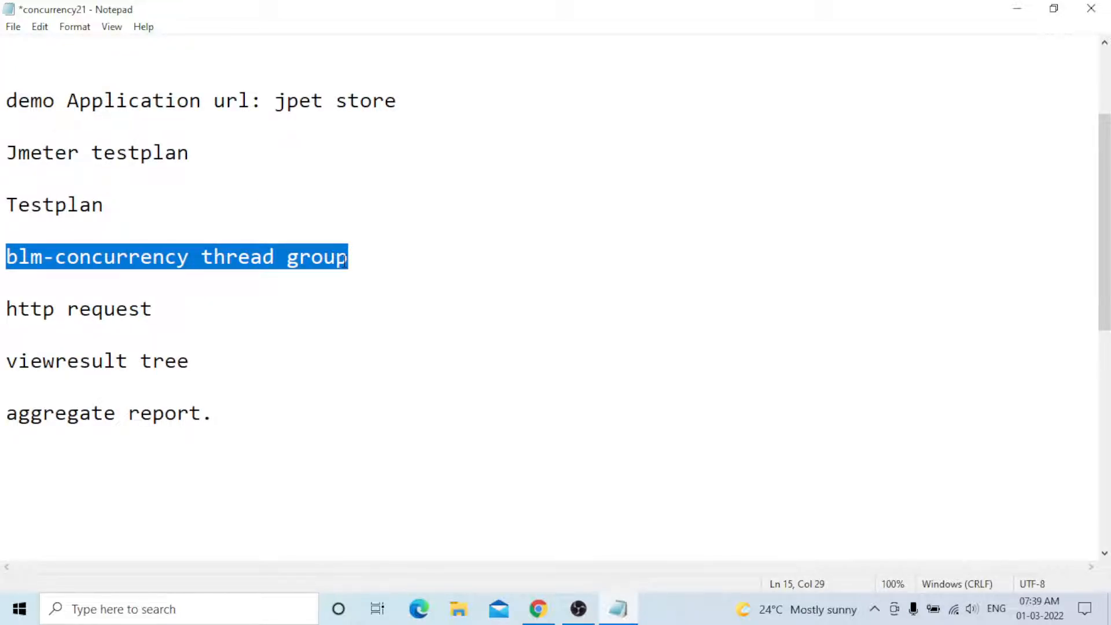
Switch to Chrome and search Google for "what is the use of concurrency thread group in jmeter"
left_click(540, 608)
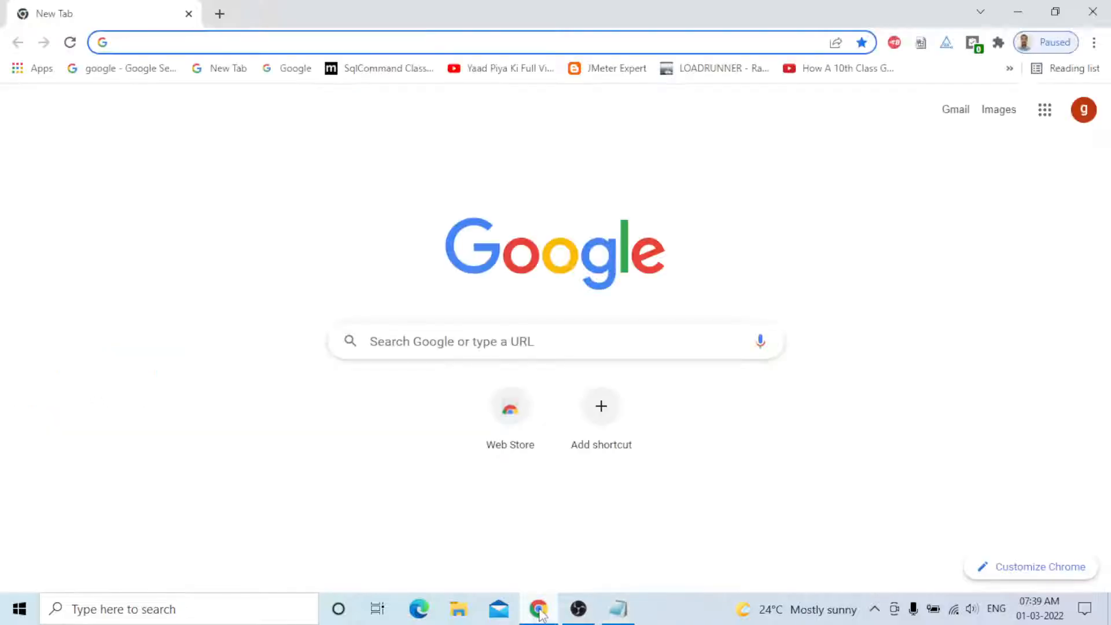
left_click(474, 345)
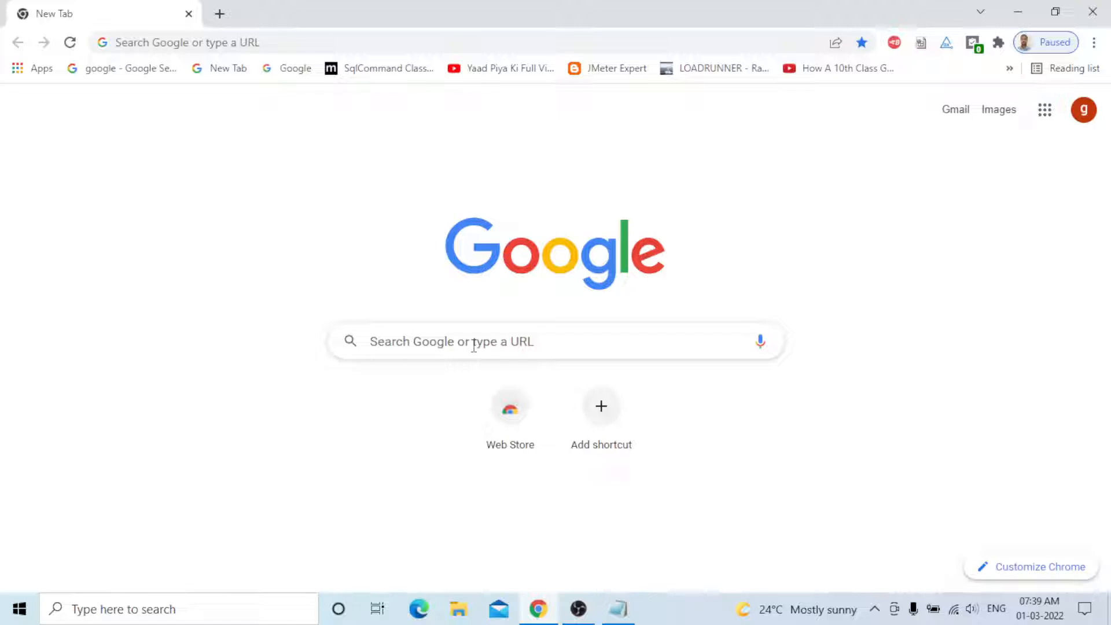
type("what is the")
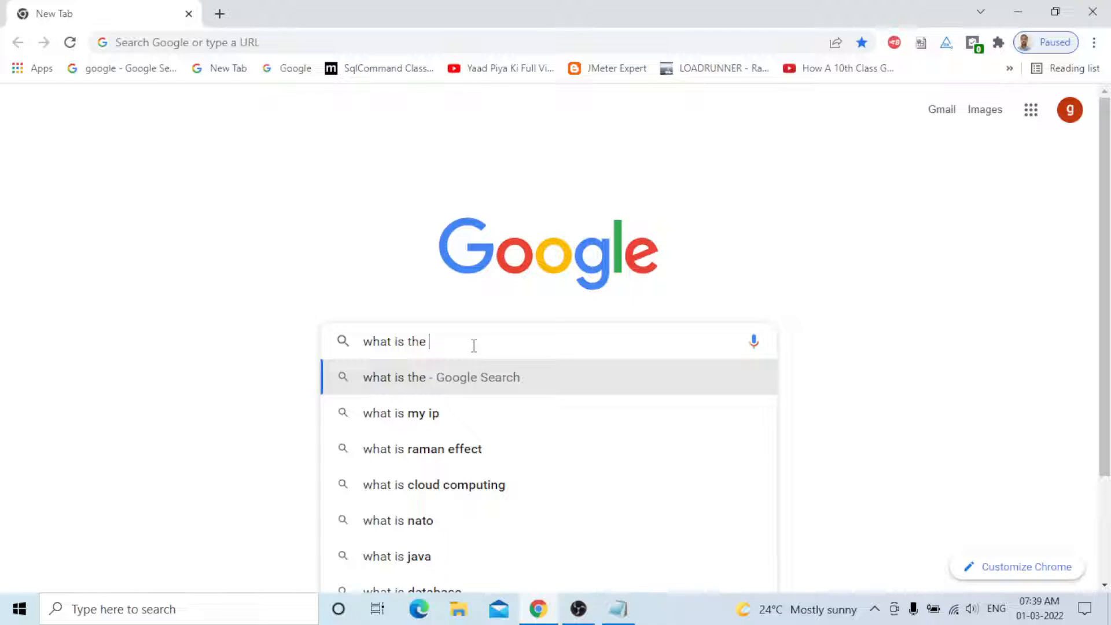
type("use of concurre")
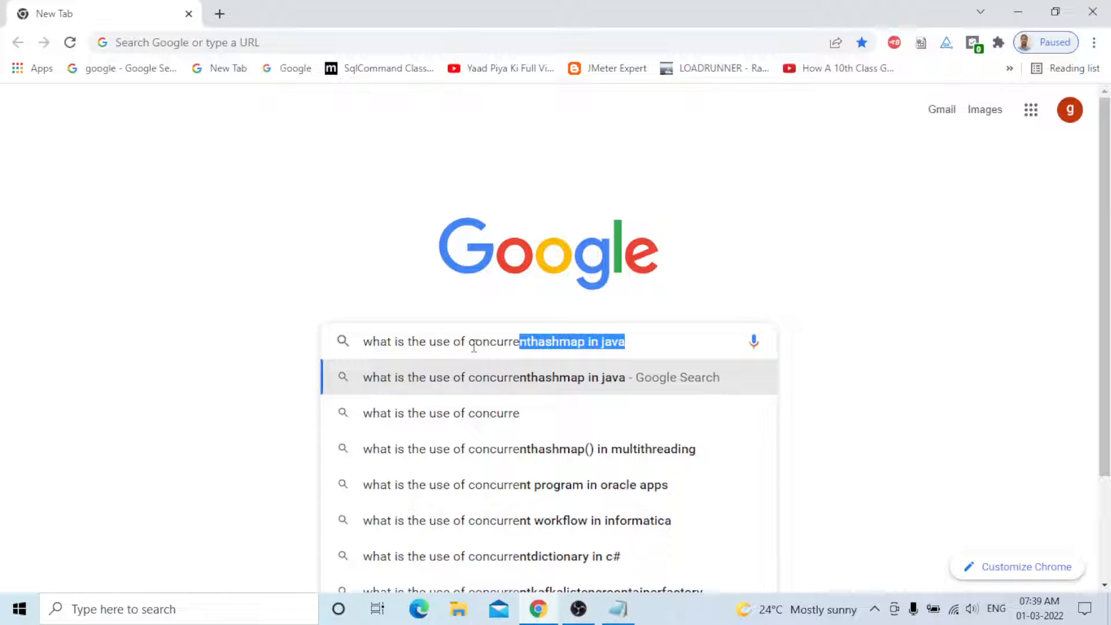
type("ncy thread g")
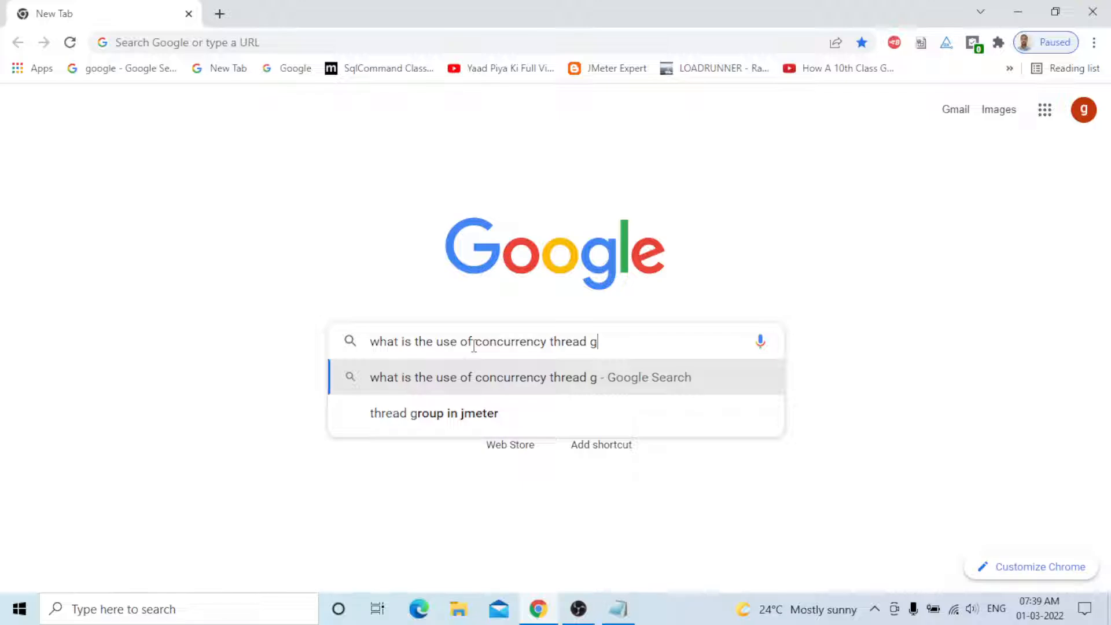
type("roup in jmeter")
key("Return")
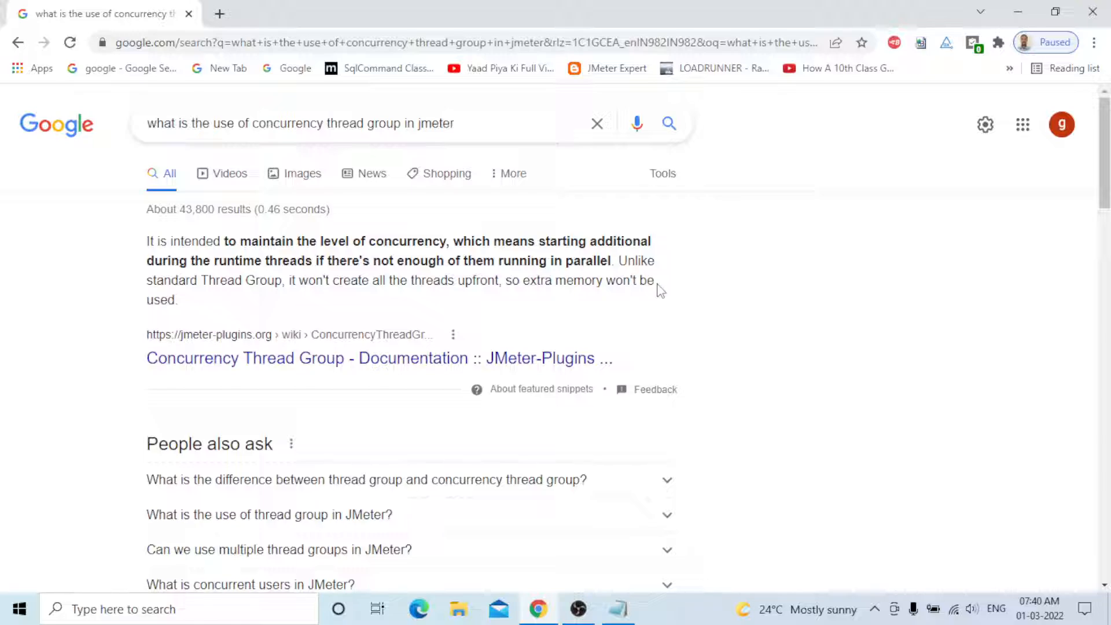
Examine the featured explanation of the concurrency thread group, highlighting the terms that compare it with the standard Thread Group
left_click_drag(200, 280, 283, 281)
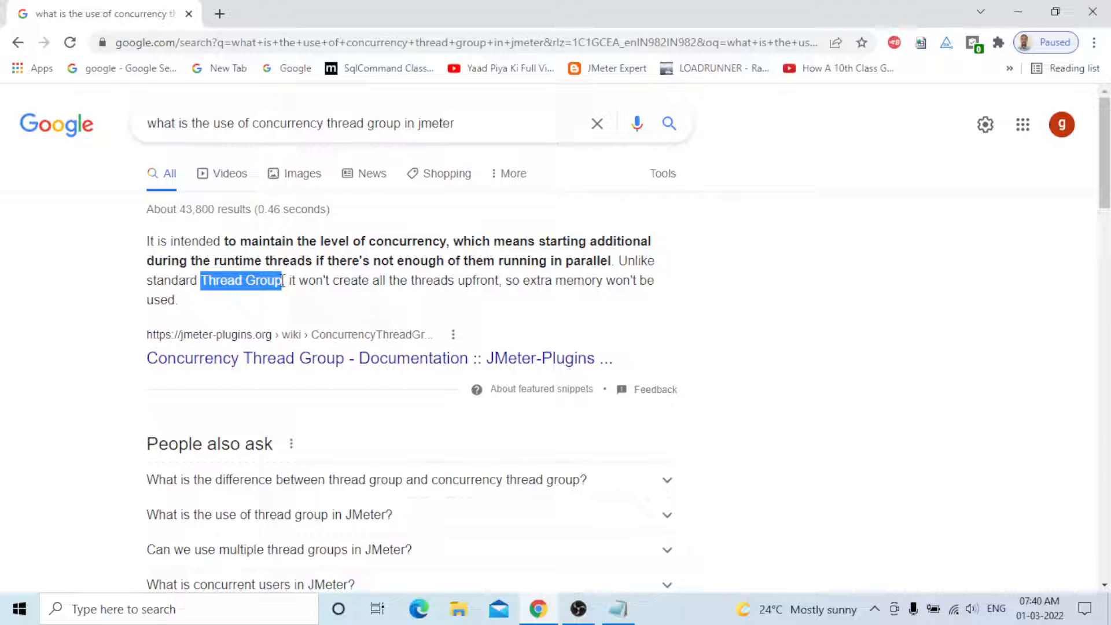
left_click(282, 282)
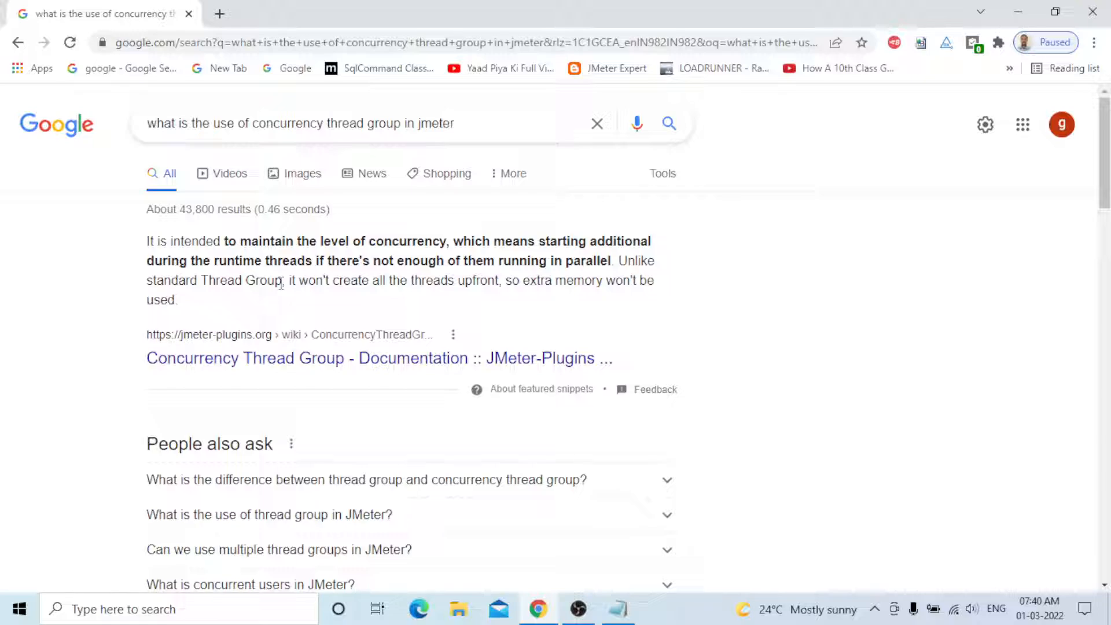
left_click_drag(252, 123, 401, 124)
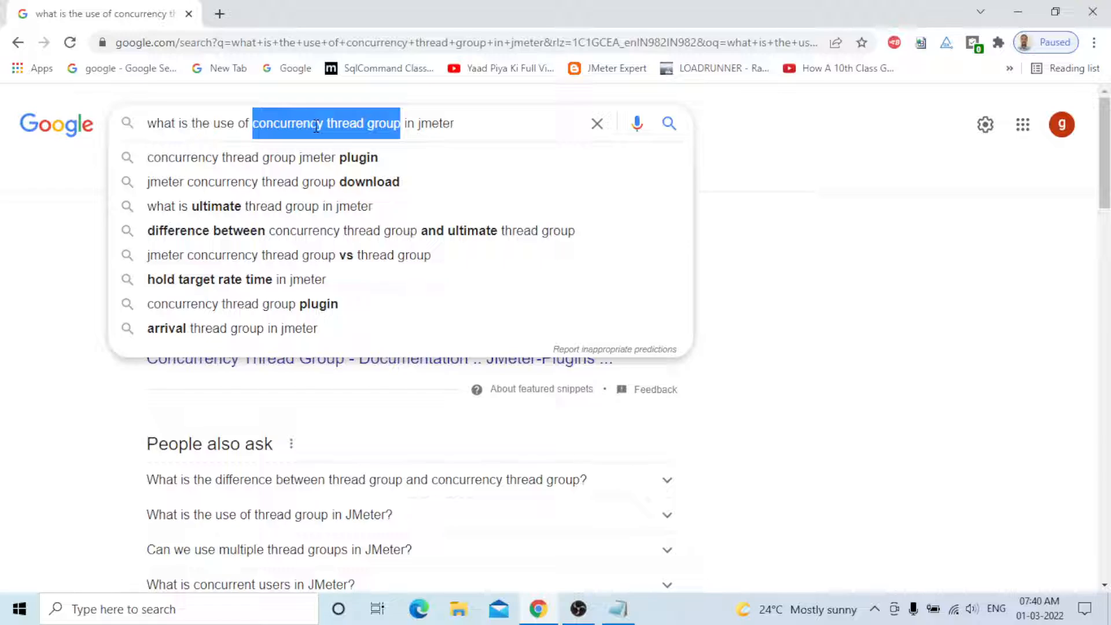
left_click(265, 240)
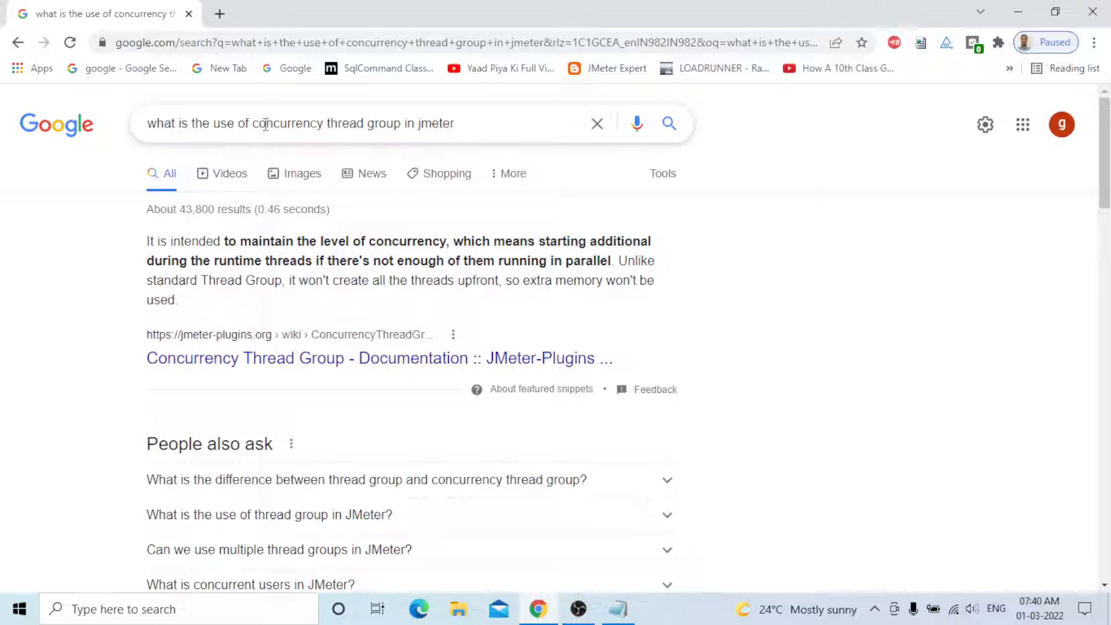
left_click_drag(253, 124, 321, 129)
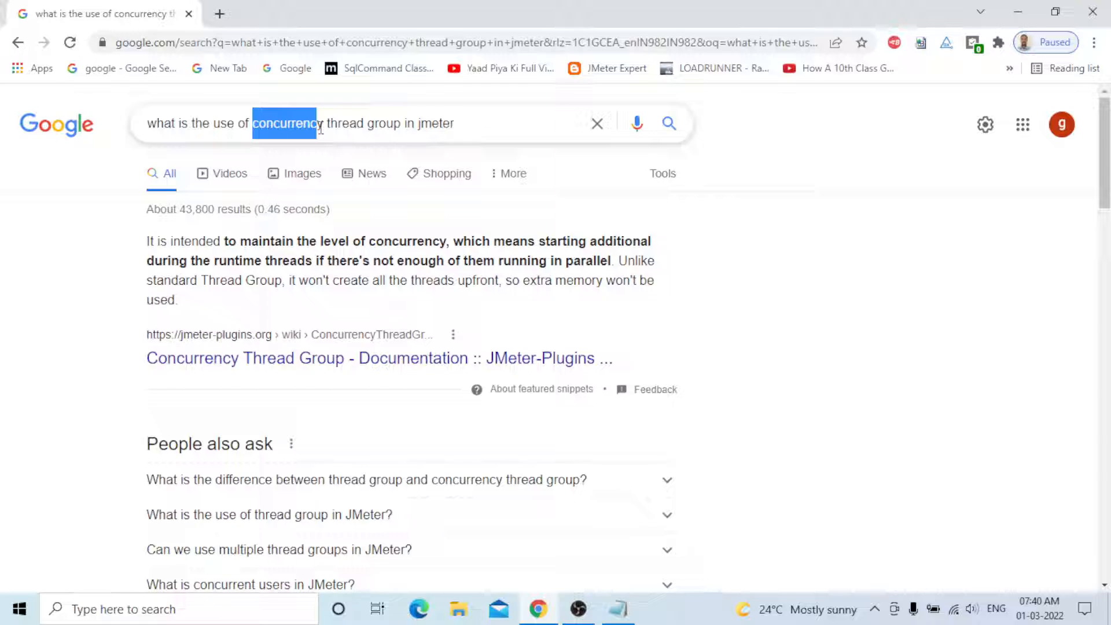
left_click_drag(200, 280, 282, 280)
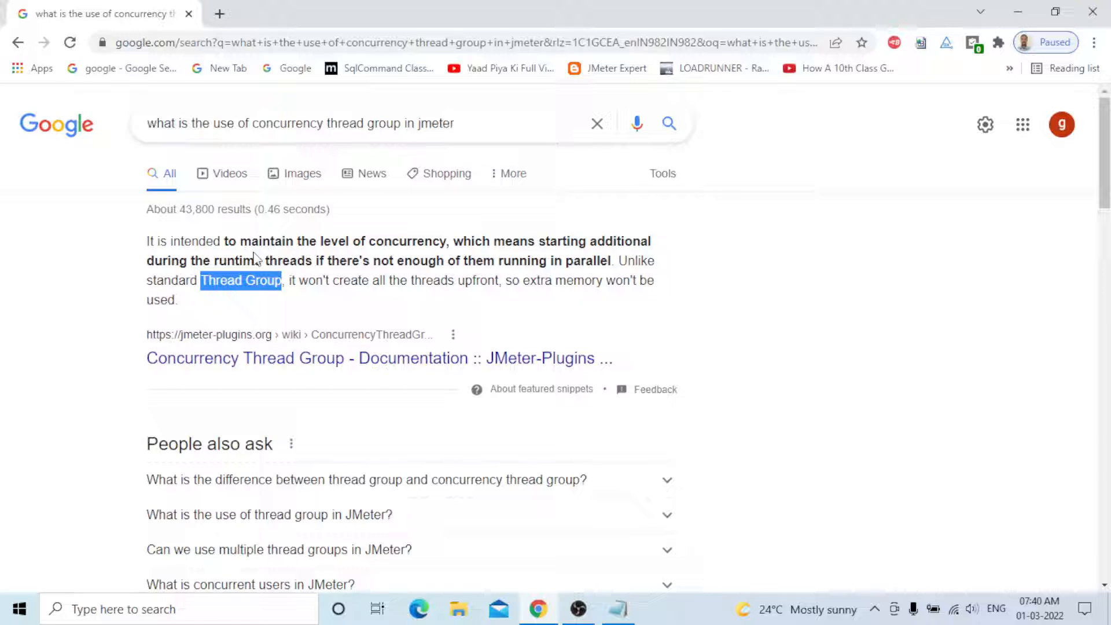
left_click_drag(400, 123, 253, 128)
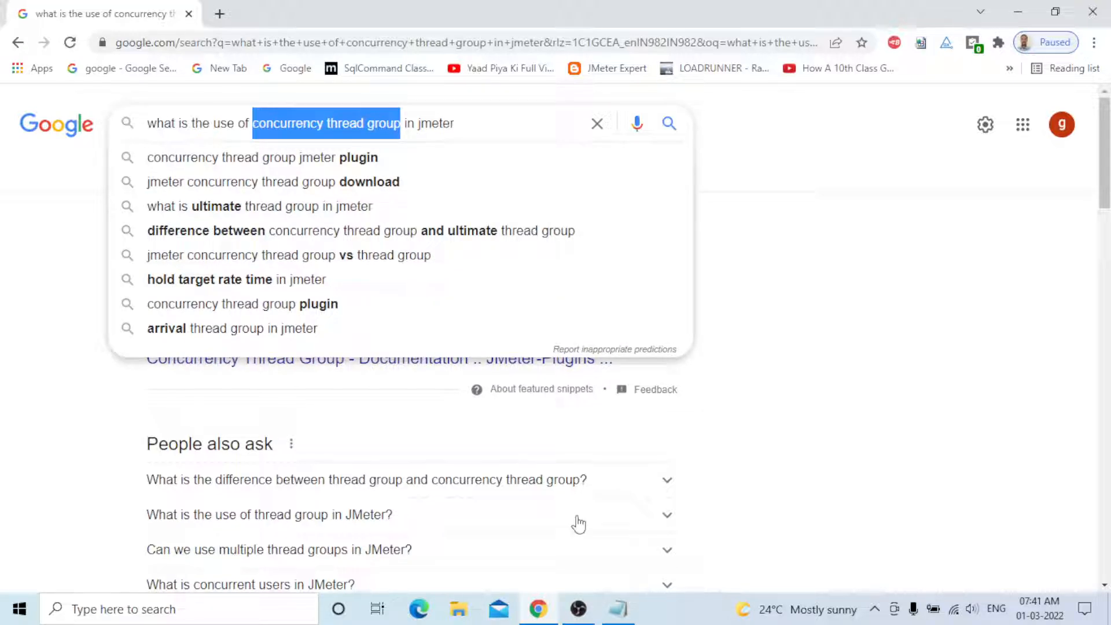
Switch to File Explorer, go into the inner apache-jmeter-5.4.1 folder's bin directory and launch the ApacheJMeter executable jar
key("alt+Tab")
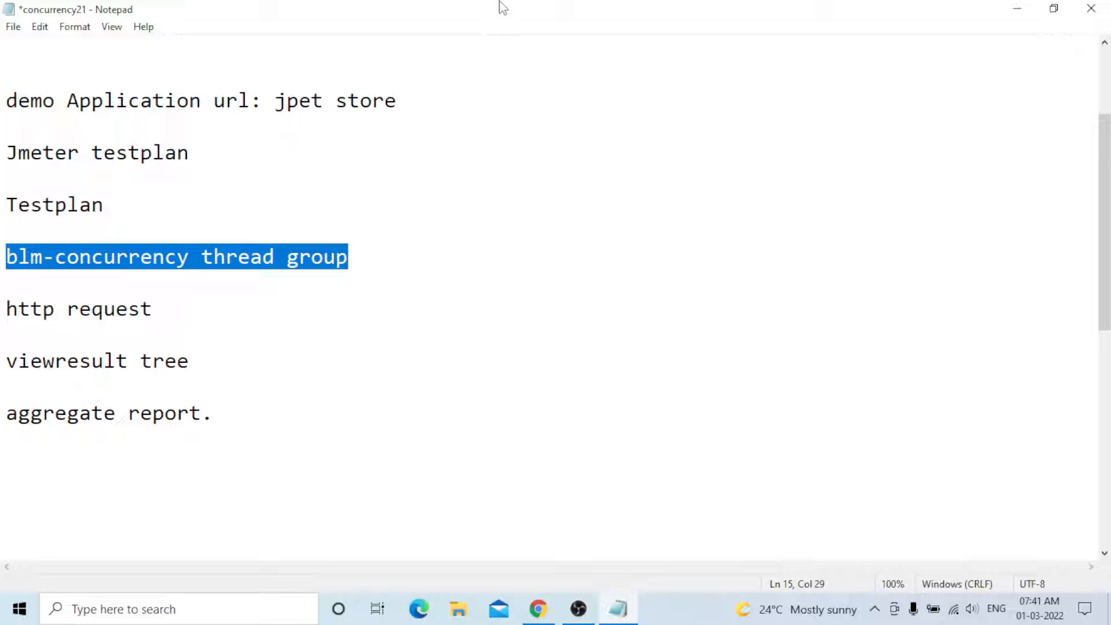
key("alt+Tab")
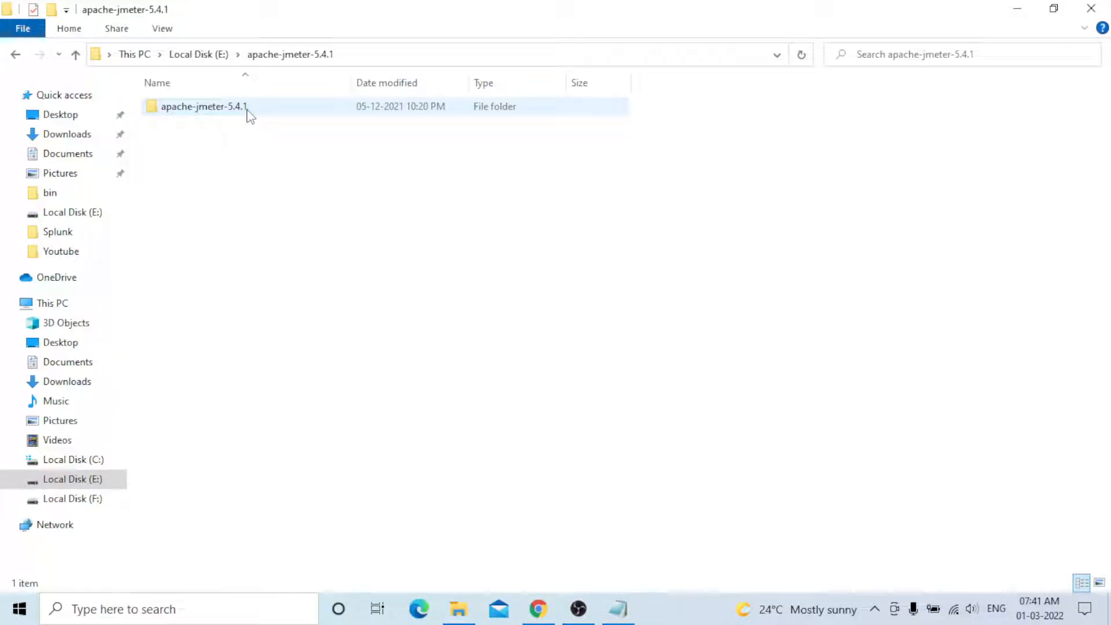
double_click(247, 109)
double_click(217, 123)
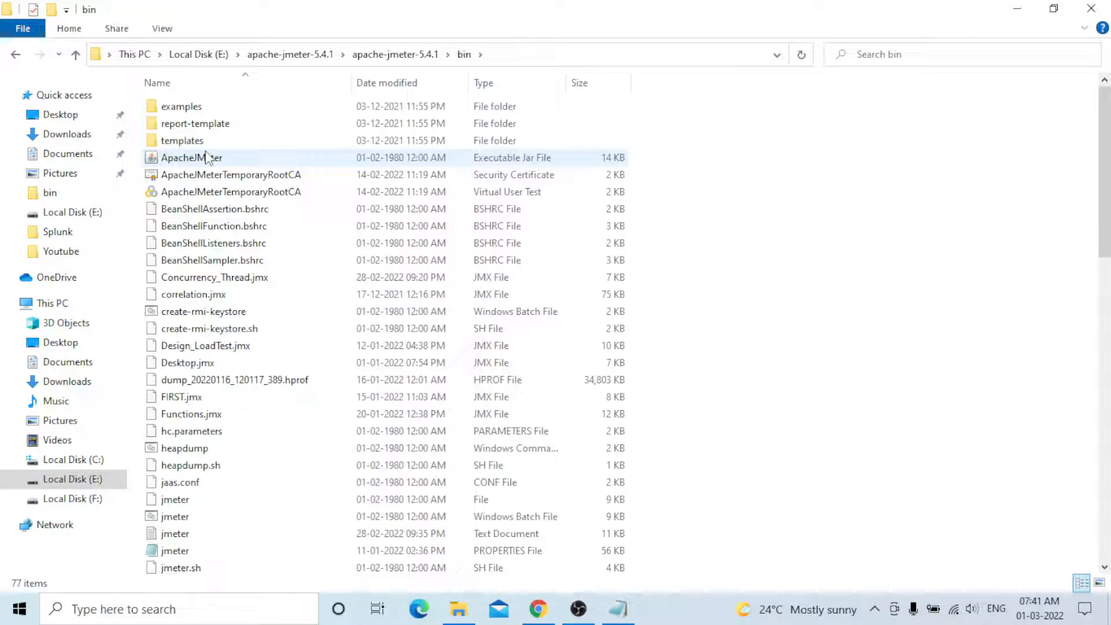
double_click(243, 164)
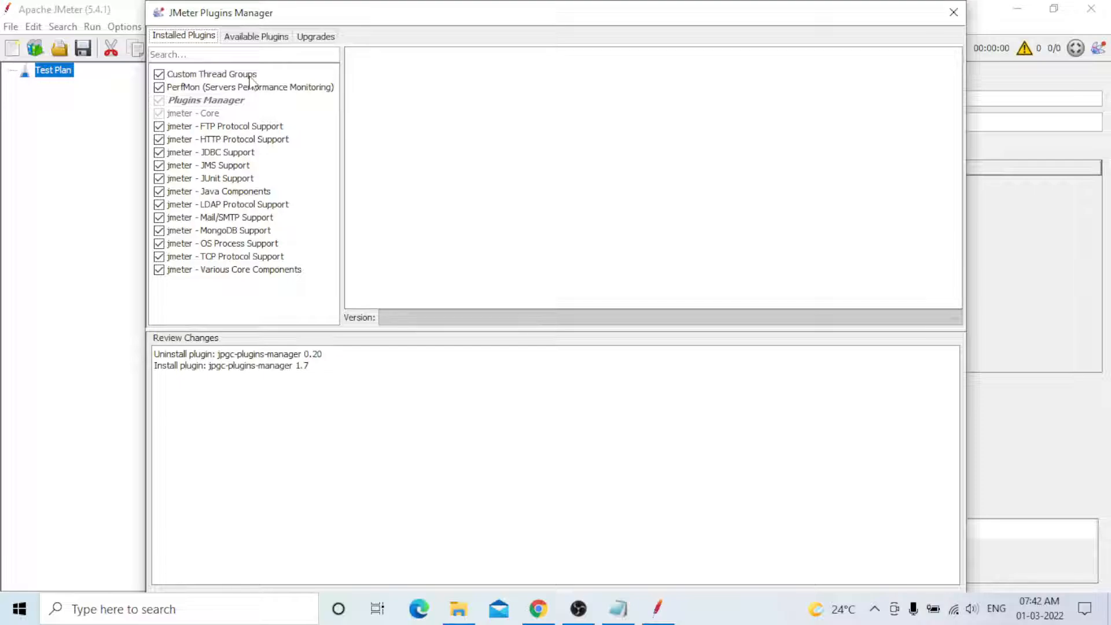
Check the JMeter Plugins Manager for the installed Custom Thread Groups plugin and view the available plugin upgrades
left_click(238, 56)
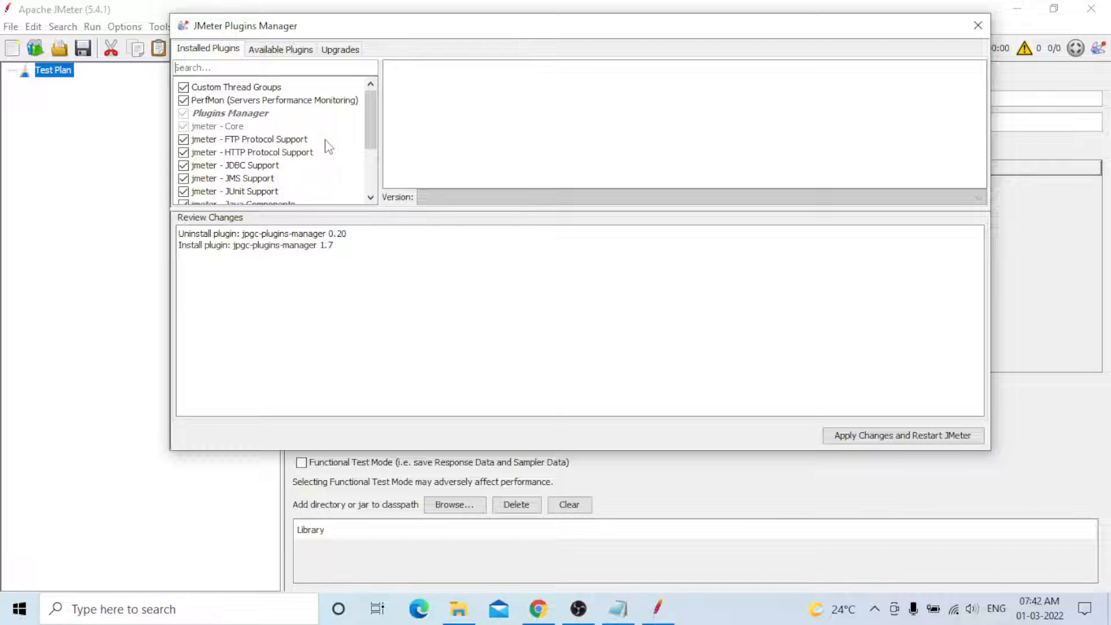
left_click(339, 50)
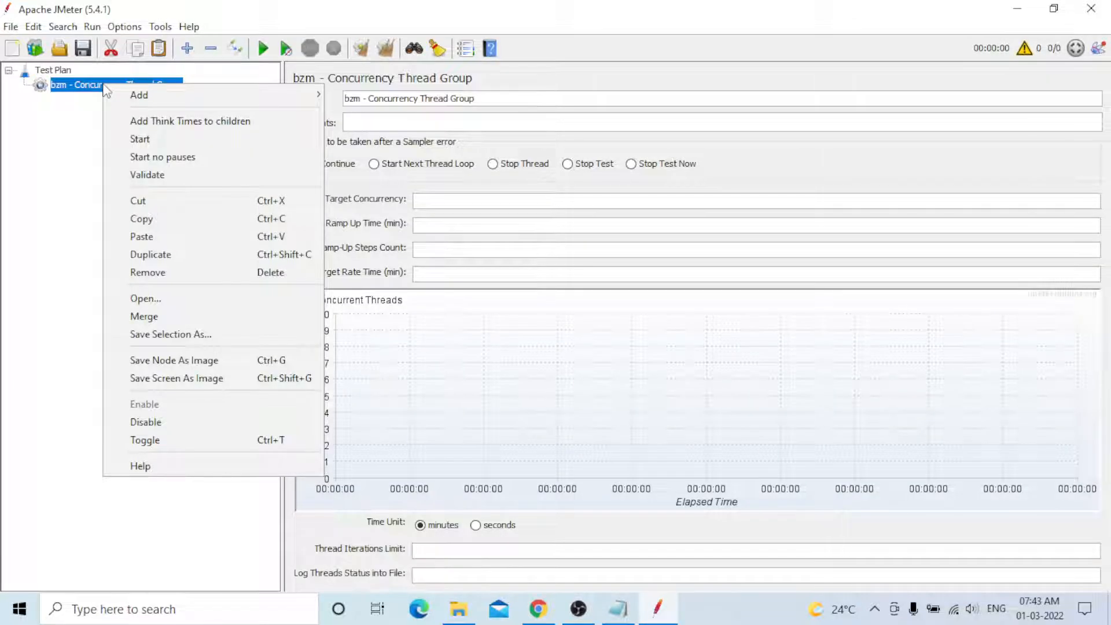
Add an HTTP Request sampler under the bzm - Concurrency Thread Group and open its settings
mouse_move(174, 95)
mouse_move(370, 95)
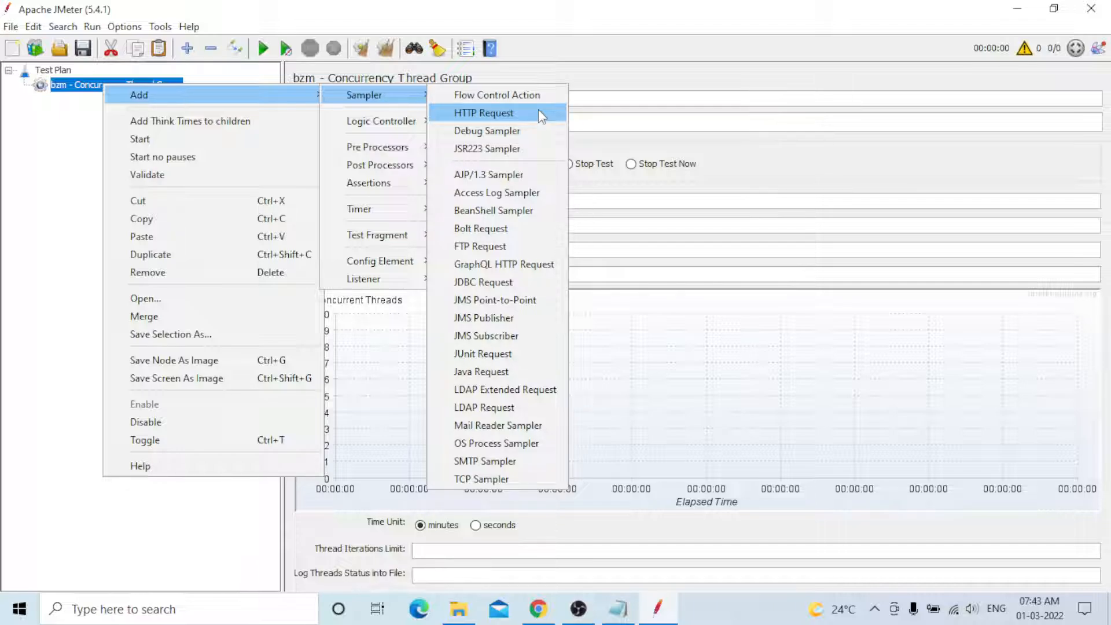
left_click(498, 113)
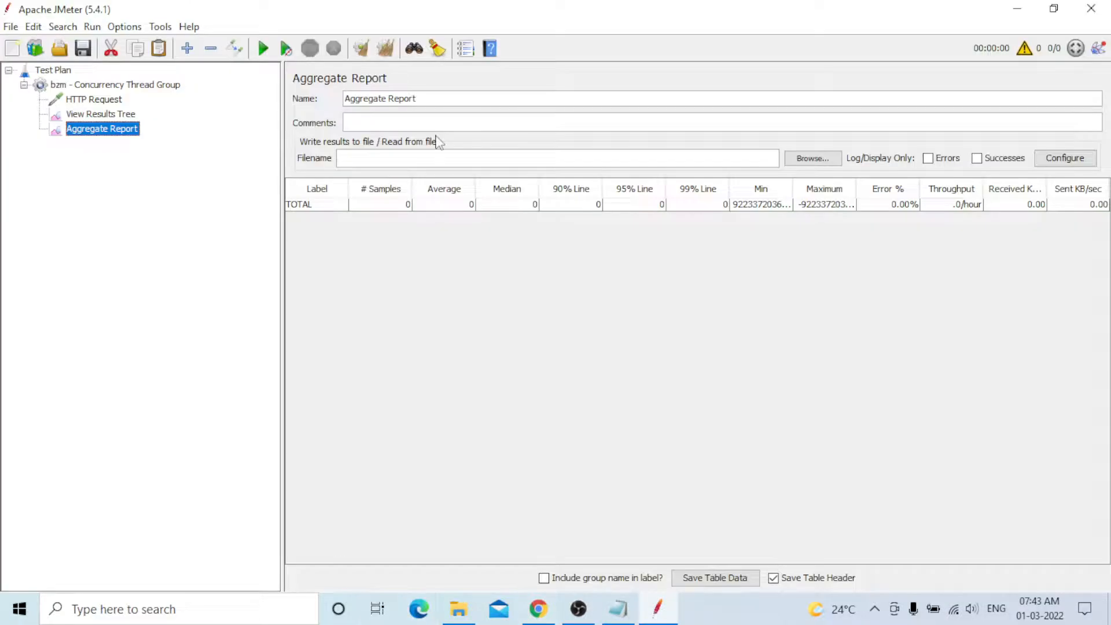
left_click(119, 101)
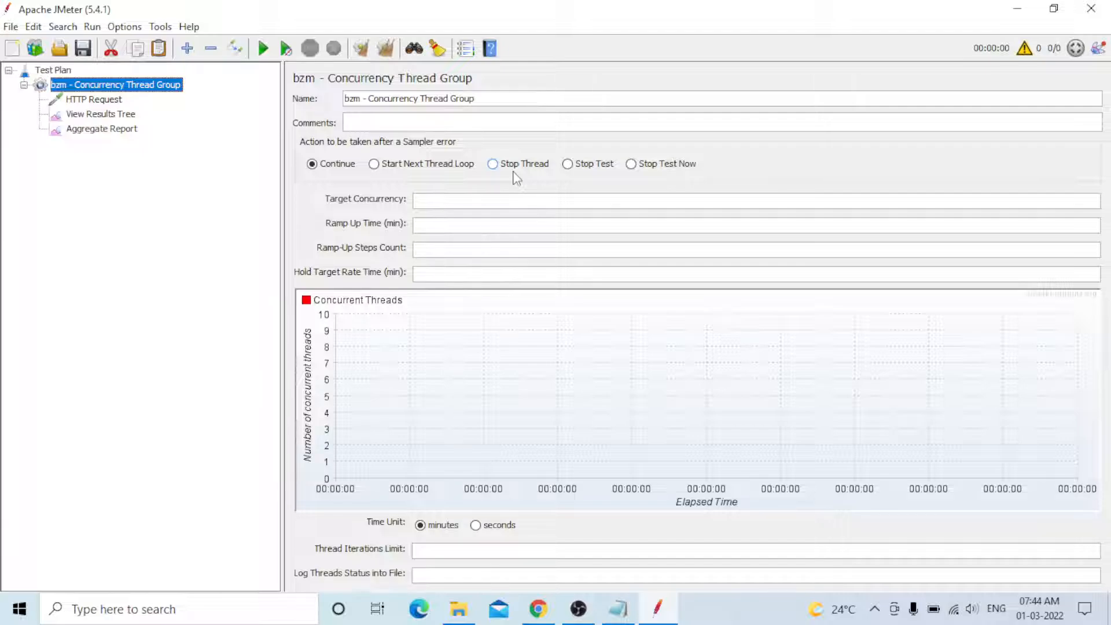
Set the Concurrency Thread Group's target concurrency to 10, ramp-up time to 5 min, ramp-up steps to 10 and hold time to 10 min
left_click(455, 200)
type("10")
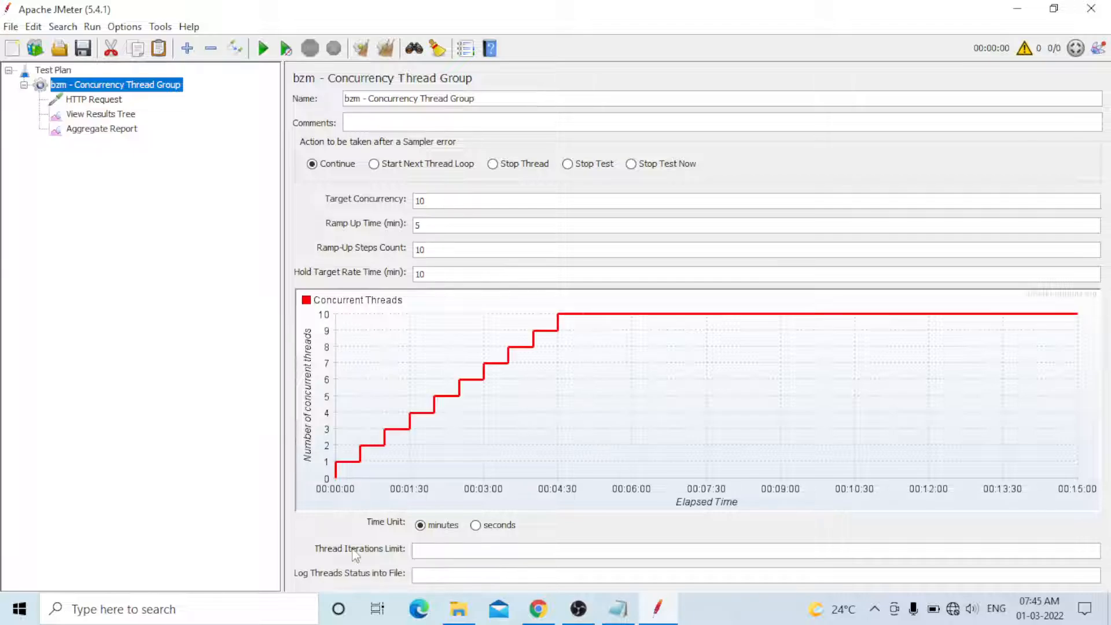
Set the thread iterations limit to 1000 and the status log to E:\concurrency2.csv, and save the plan as bzm - Concurrency Thread Group2.jmx
left_click(425, 549)
type("1000")
left_click(438, 578)
type("E:\\concurrency2.csv")
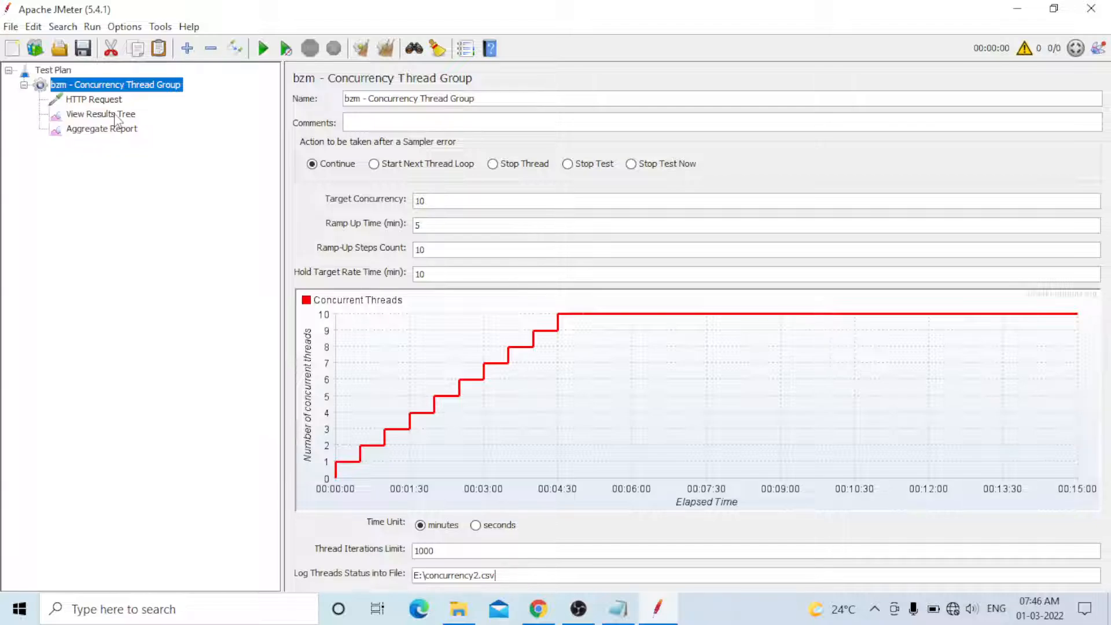
left_click(83, 48)
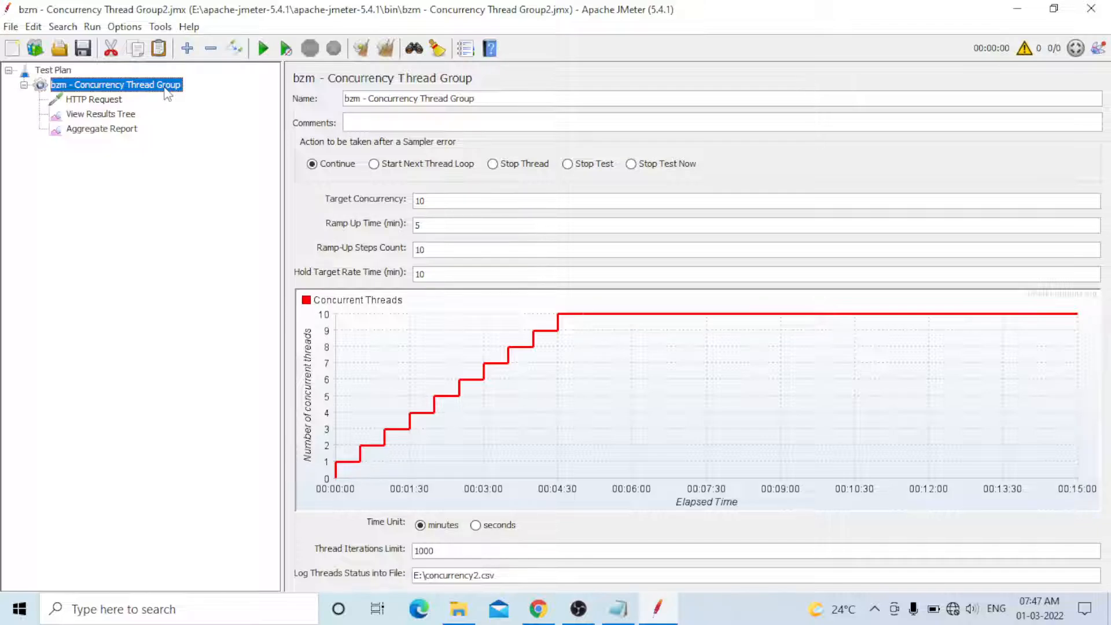
Review the test plan's listeners, thread group and HTTP Request settings, and check the computer's Wi-Fi connection
left_click(101, 114)
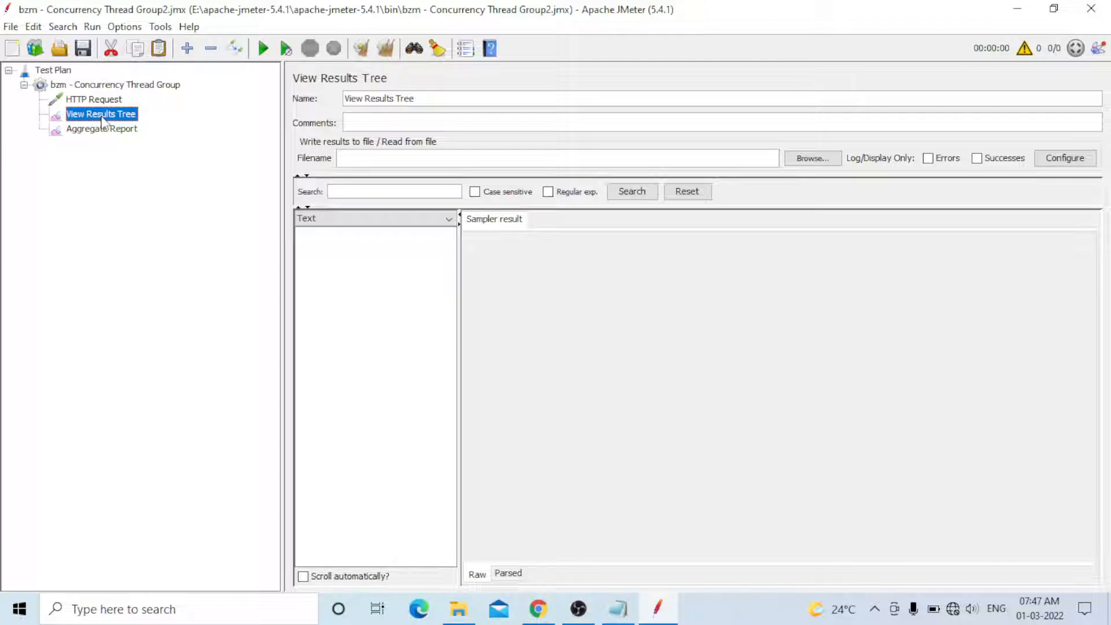
left_click(98, 85)
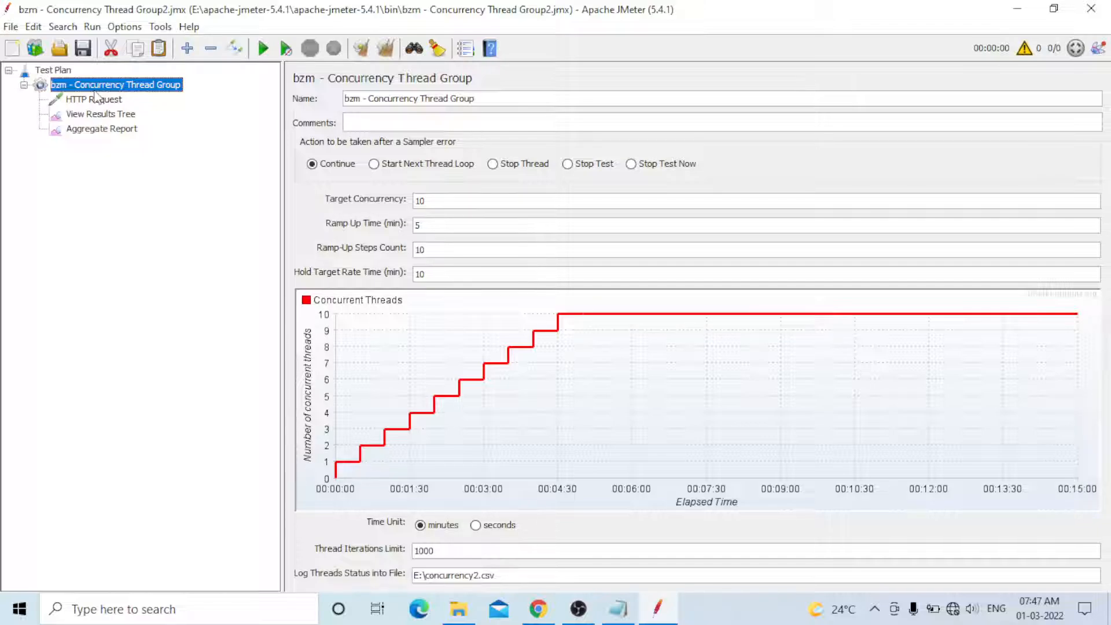
left_click(952, 608)
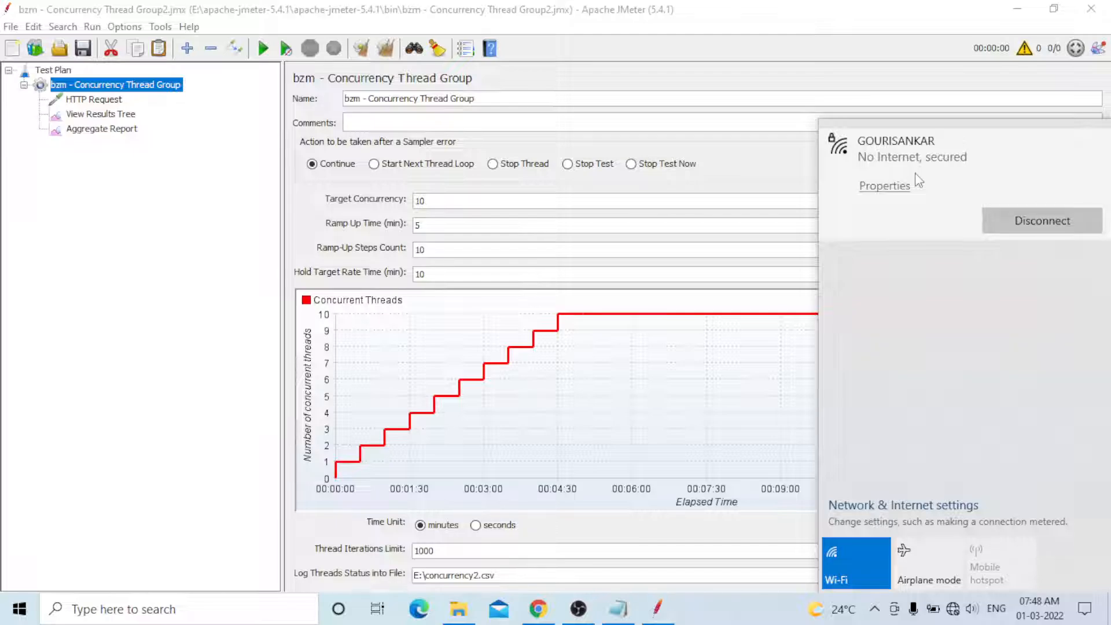
left_click(567, 253)
left_click(94, 100)
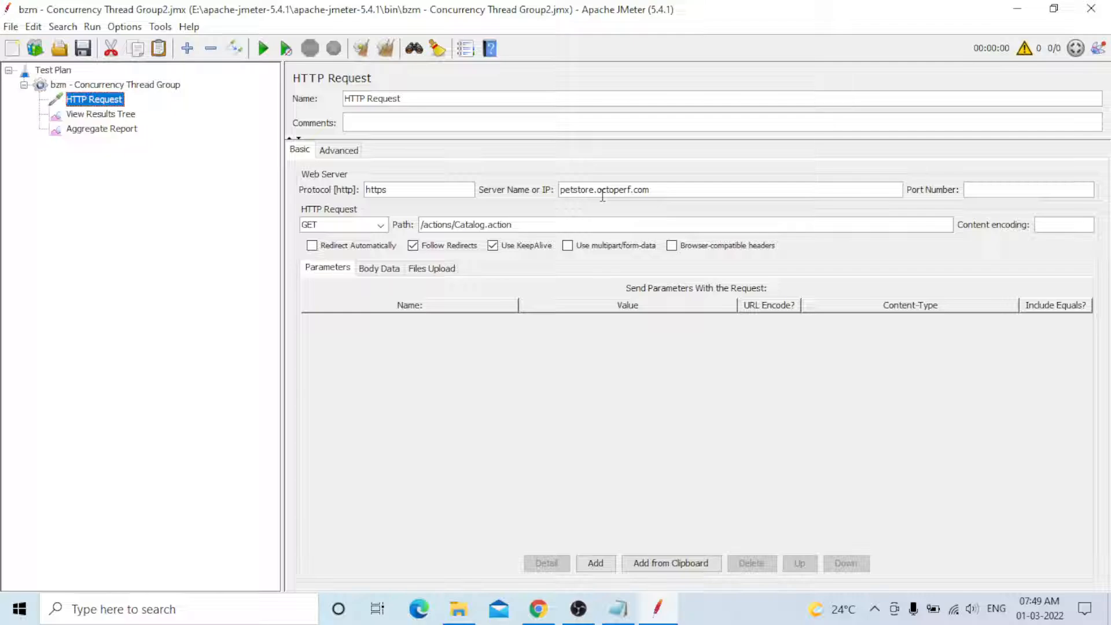
left_click(102, 129)
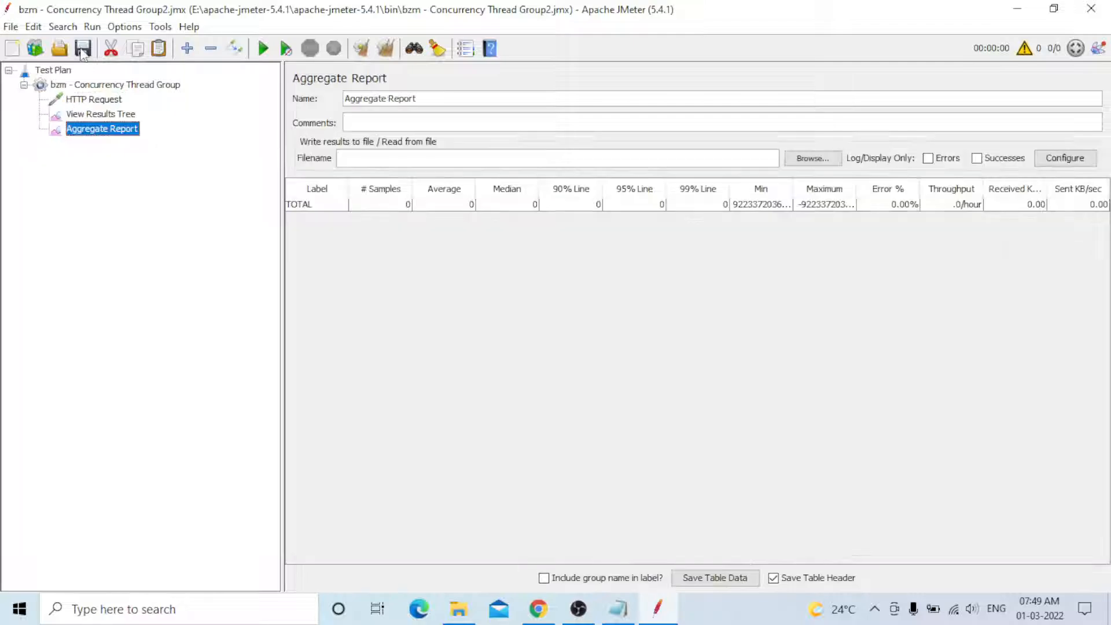